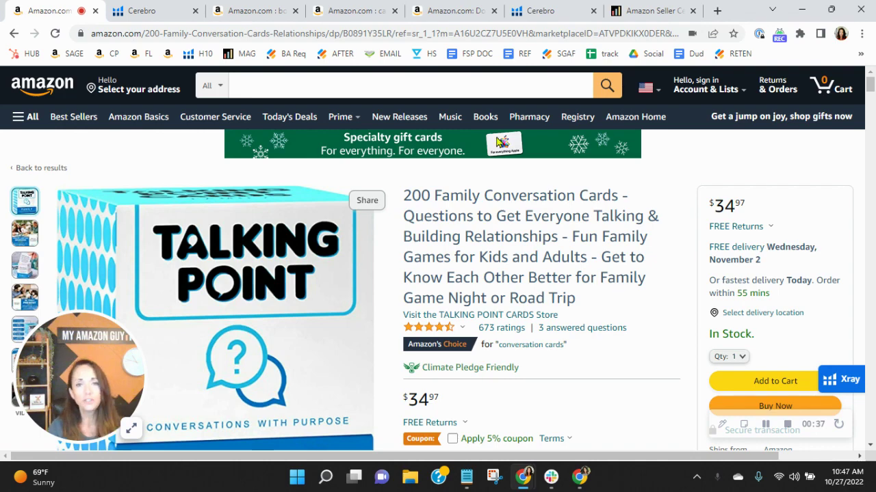
Step: Show the Cerebro summary for 200 Family Conversation Cards: 8,428 keywords, 5,585 organic
click(156, 11)
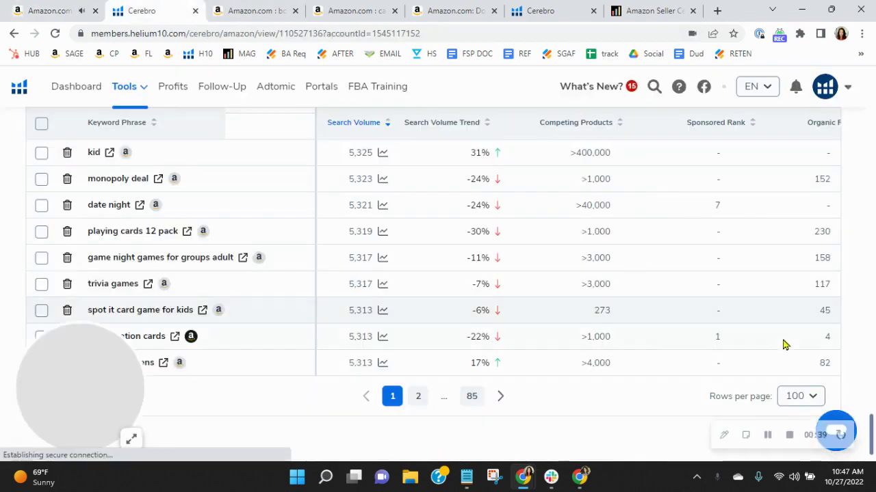
scroll(782, 344, up, 5)
scroll(787, 361, up, 5)
scroll(779, 386, up, 5)
scroll(772, 397, up, 5)
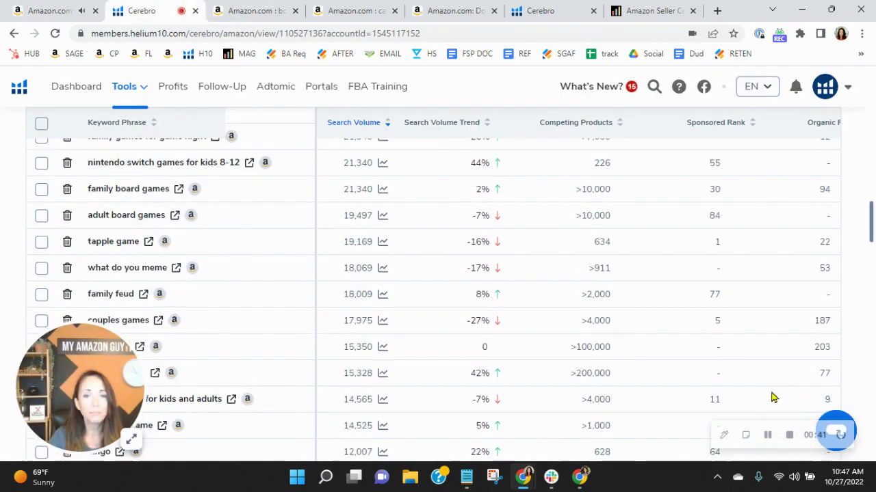
scroll(772, 399, up, 5)
scroll(705, 407, up, 5)
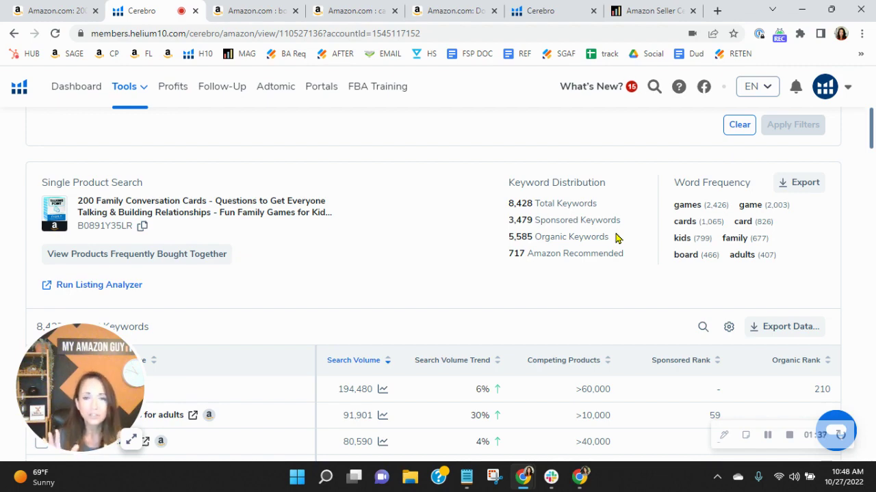
scroll(533, 267, down, 2)
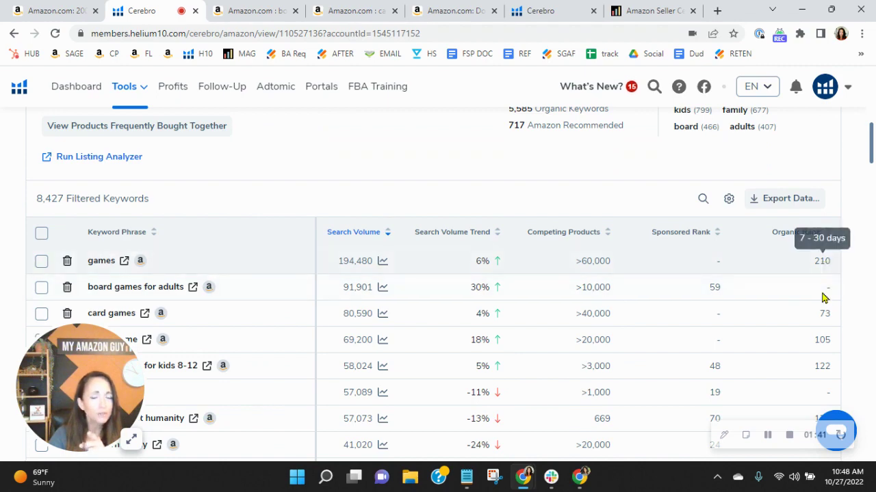
mouse_move(780, 287)
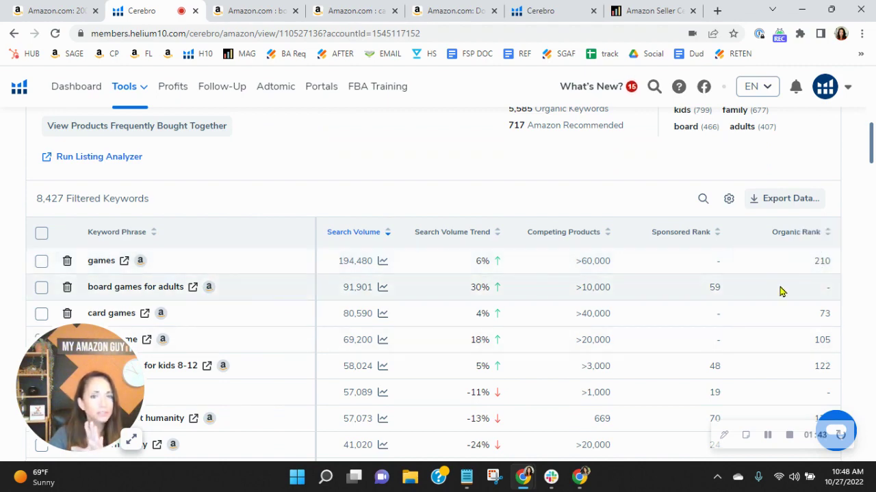
scroll(753, 280, down, 3)
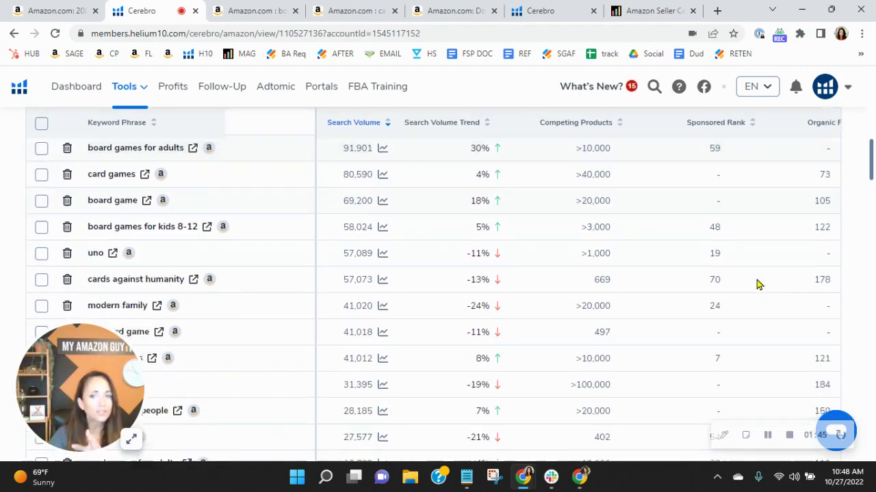
scroll(752, 284, down, 2)
scroll(747, 286, down, 3)
scroll(746, 286, down, 2)
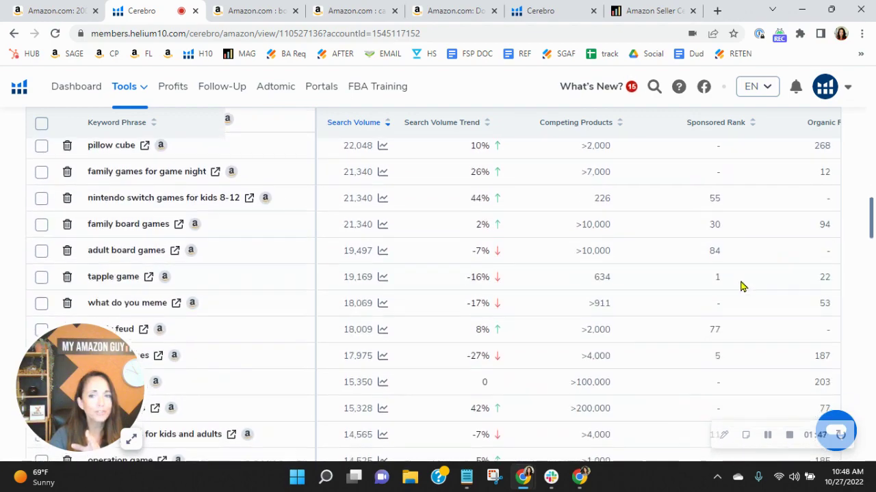
scroll(744, 287, down, 2)
scroll(742, 288, down, 2)
scroll(742, 287, down, 2)
scroll(742, 287, down, 1)
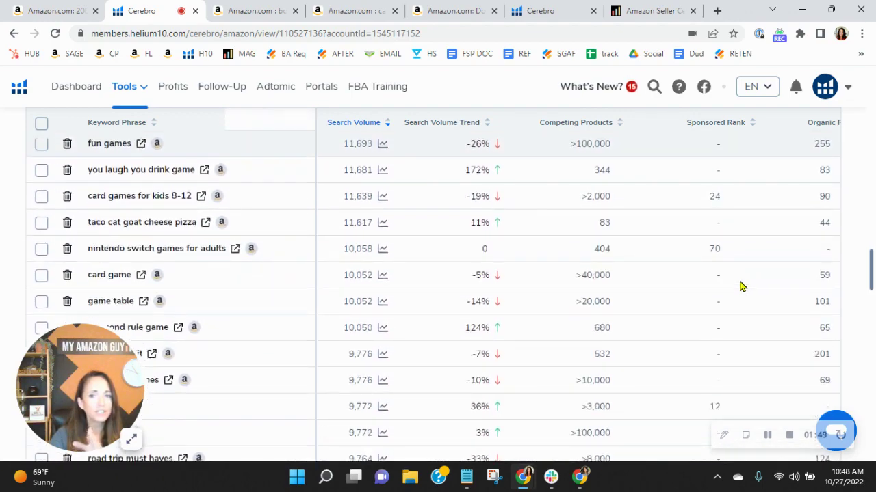
scroll(742, 287, down, 2)
scroll(742, 287, down, 2)
scroll(742, 288, down, 3)
scroll(742, 287, down, 2)
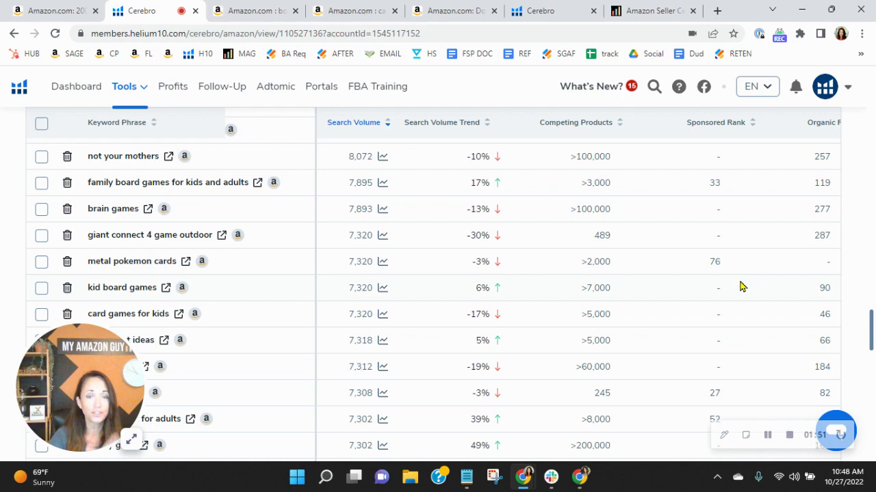
scroll(741, 287, down, 2)
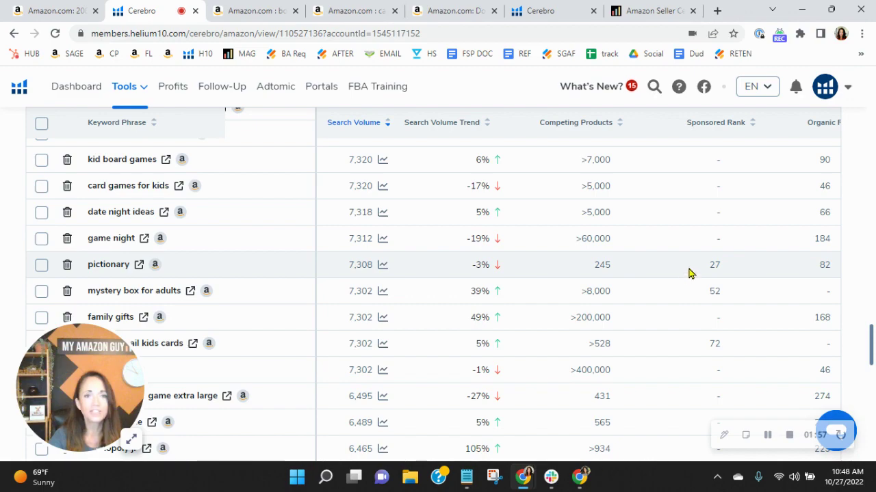
scroll(693, 273, up, 2)
scroll(698, 277, up, 5)
scroll(702, 282, up, 3)
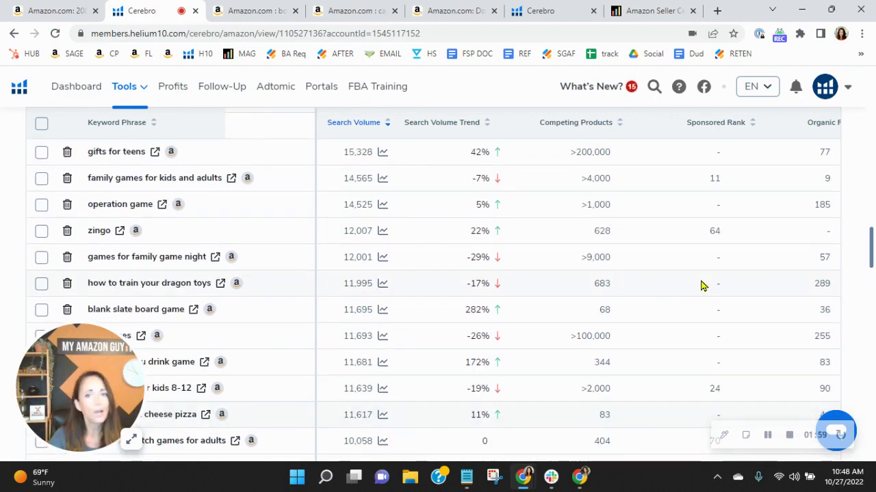
scroll(702, 283, up, 5)
scroll(703, 287, up, 5)
scroll(705, 290, up, 2)
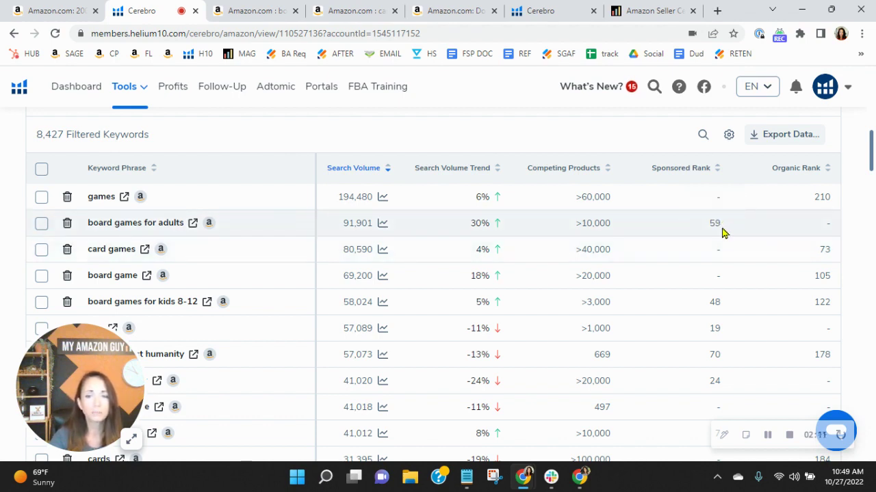
Step: Show Xray results for 'board games for adults': 120 products, $8,814,666 total revenue
click(258, 12)
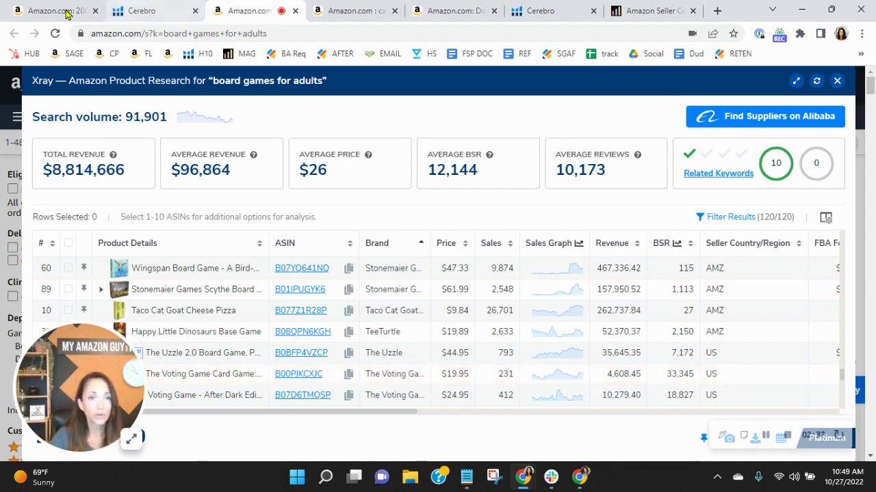
Step: Scroll the Talking Point keyword table to 'cards against humanity' (57,073 searches, rank 178)
click(151, 10)
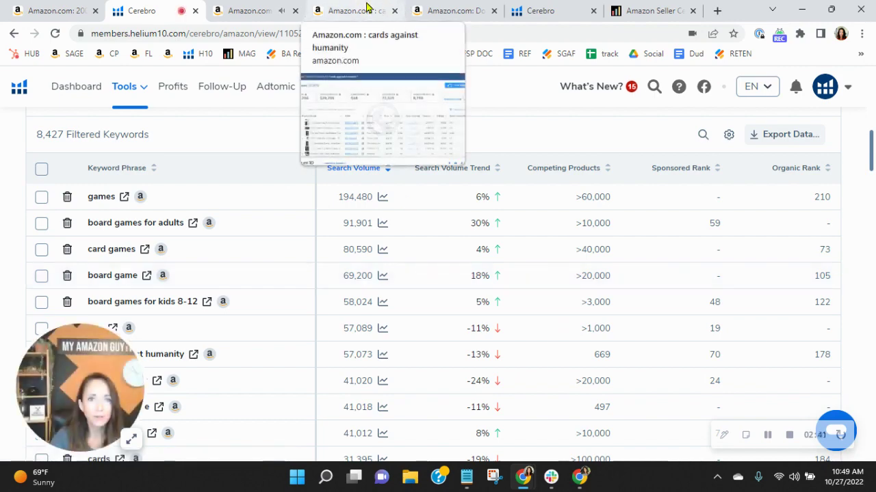
scroll(465, 355, down, 1)
scroll(465, 355, down, 1)
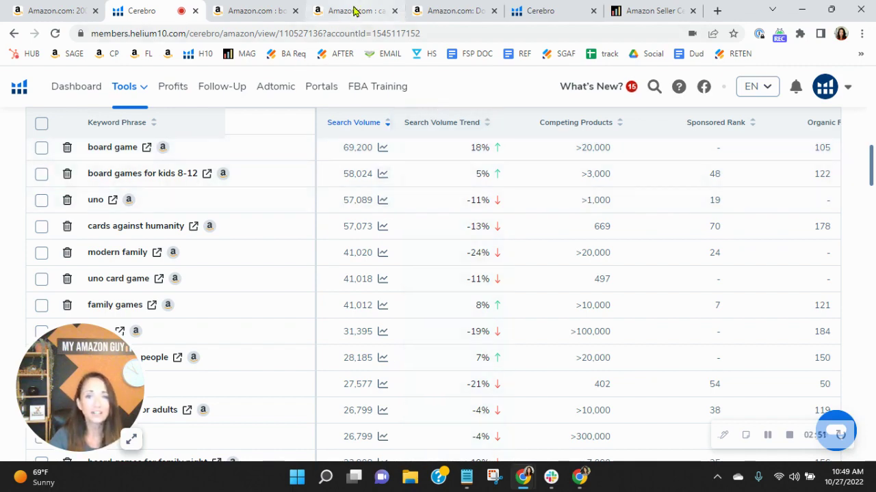
Step: Review Xray results for 'cards against humanity', then show the Do You Really Know Your Family listing
click(353, 9)
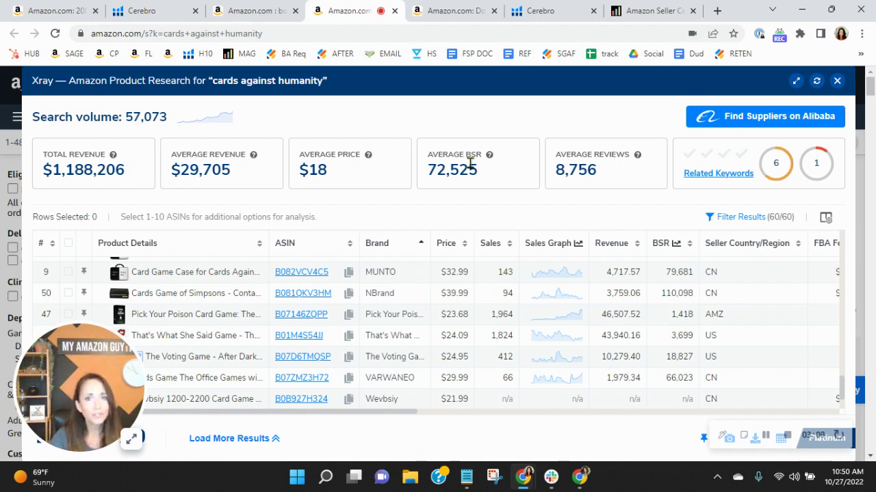
click(450, 11)
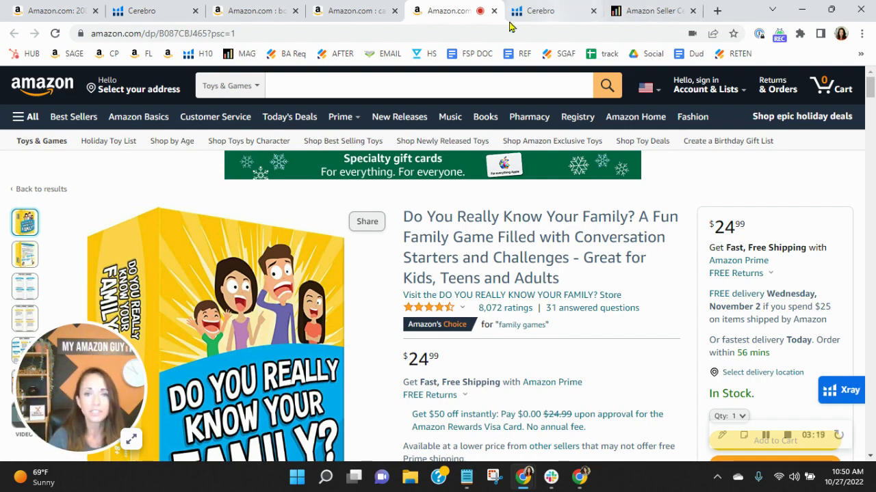
Step: Show Cerebro results for Do You Really Know Your Family: 9,516 keywords, 8,707 organic
click(555, 9)
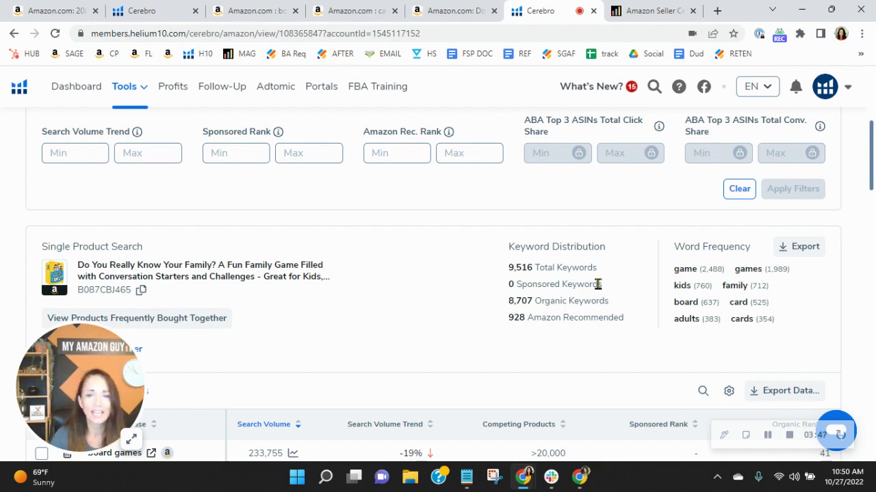
scroll(599, 286, down, 1)
scroll(600, 289, down, 1)
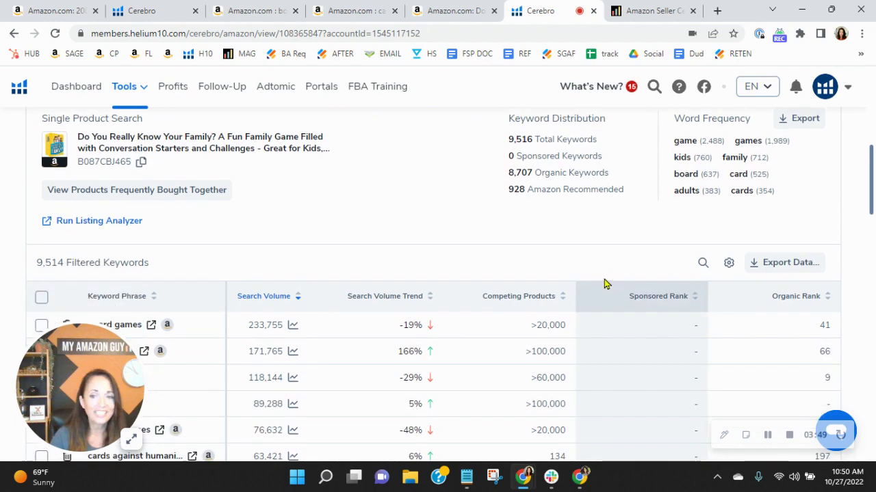
scroll(350, 360, down, 1)
scroll(308, 328, down, 1)
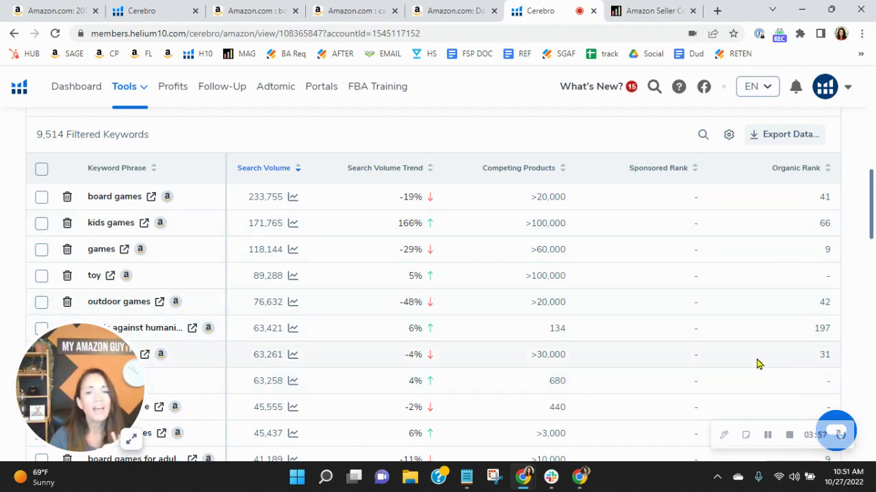
scroll(753, 366, up, 2)
scroll(752, 373, up, 2)
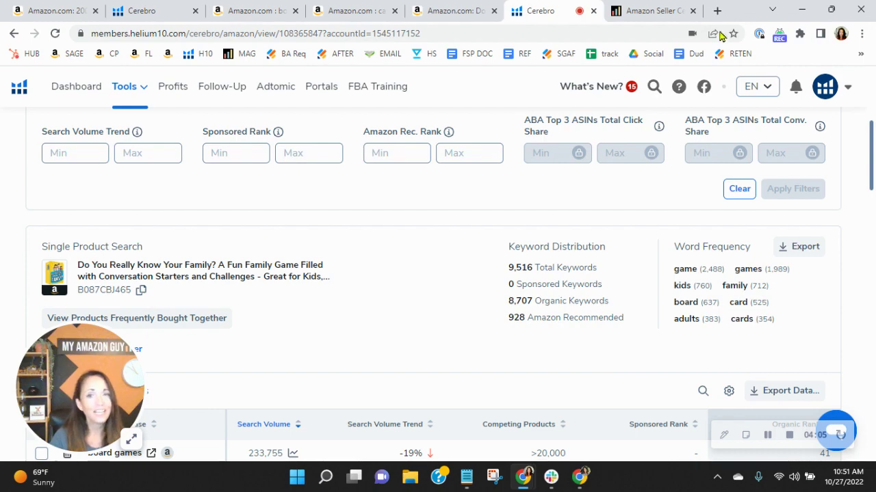
Step: Switch to the My Amazon Guy Full Service Management page in the last tab
click(643, 8)
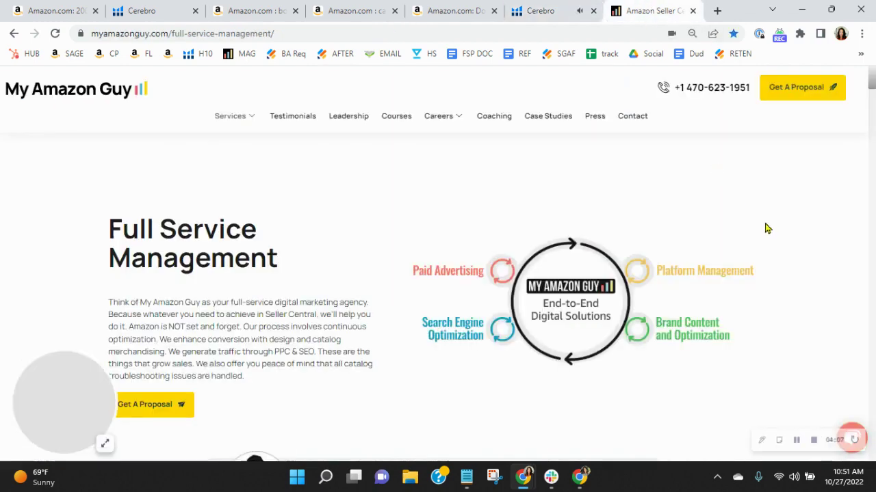